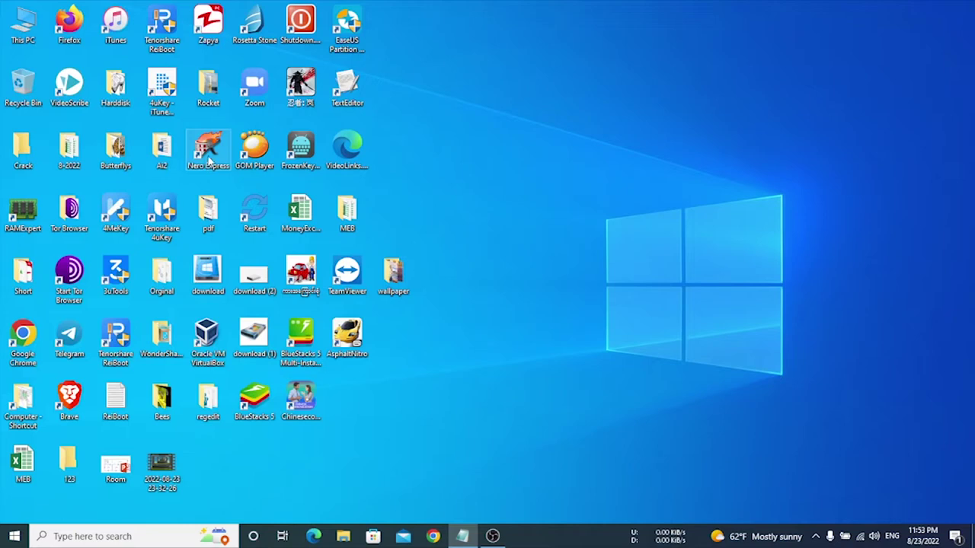
Start a new Data CD project in Nero Express.
{"action": "double_click", "coordinate": [211, 158]}
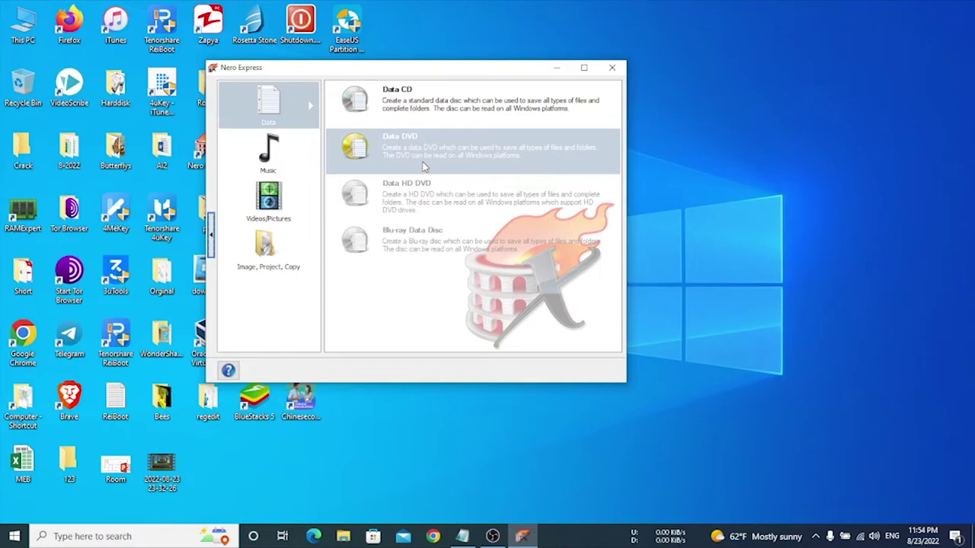
{"action": "left_click", "coordinate": [409, 111]}
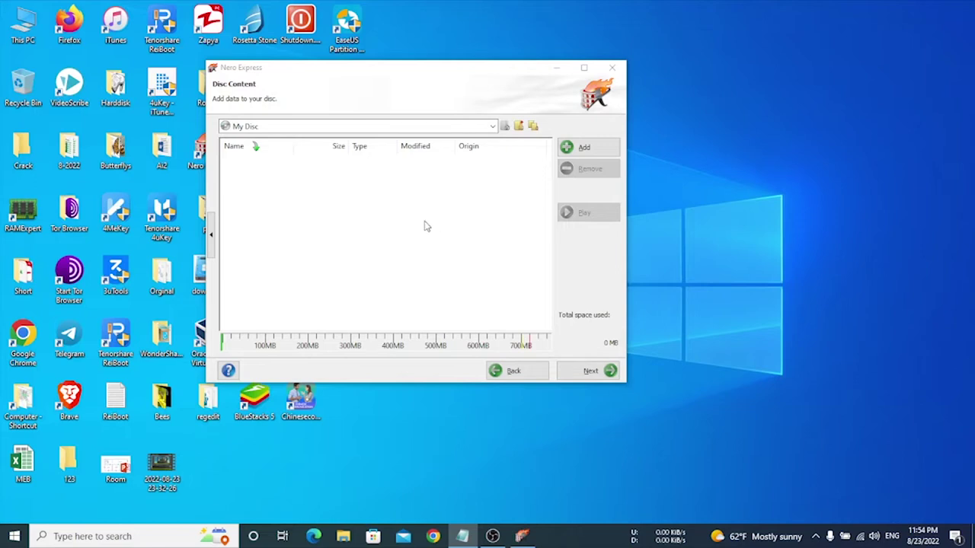
{"action": "left_click", "coordinate": [367, 84]}
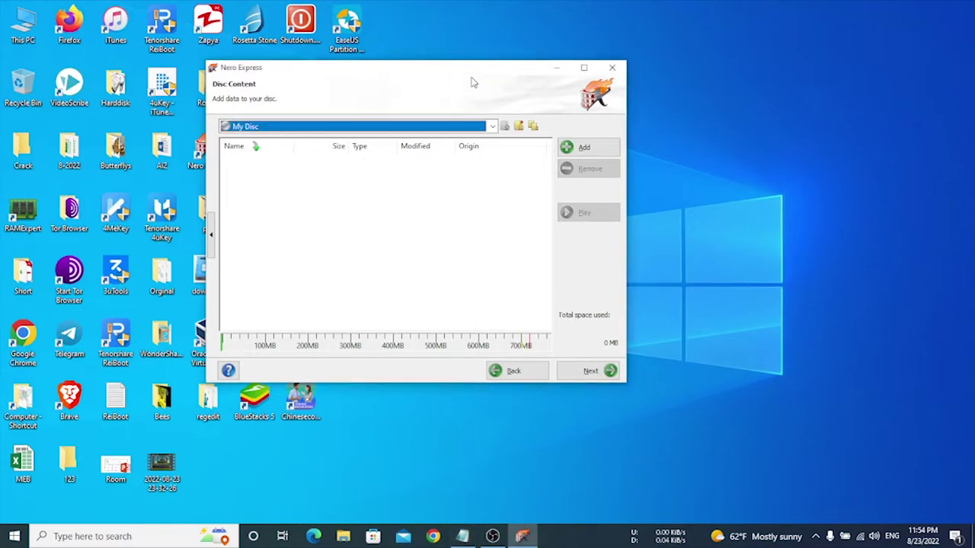
Add the wallpaper folder from the desktop to the disc content.
{"action": "left_click_drag", "start_coordinate": [444, 70], "coordinate": [678, 70]}
{"action": "left_click_drag", "start_coordinate": [393, 283], "coordinate": [547, 259]}
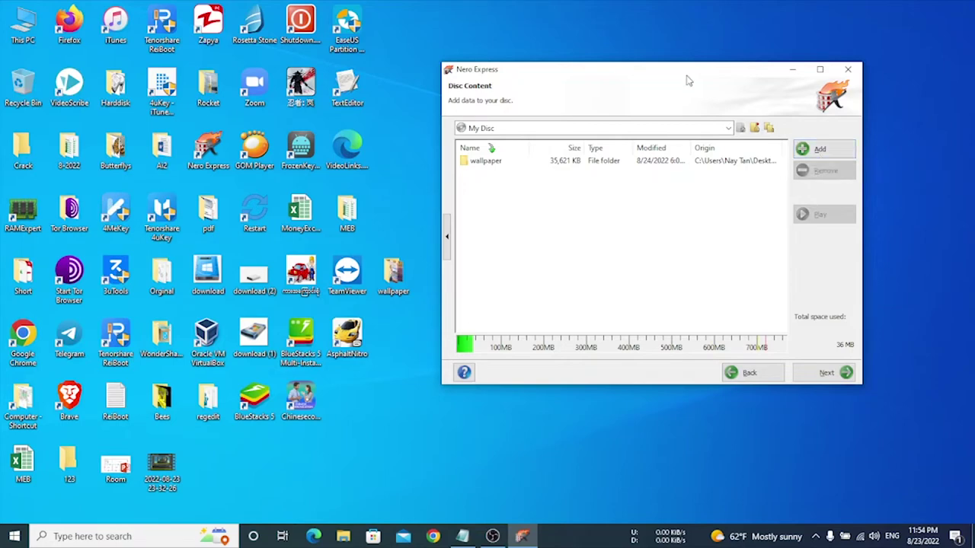
{"action": "left_click_drag", "start_coordinate": [684, 76], "coordinate": [587, 76]}
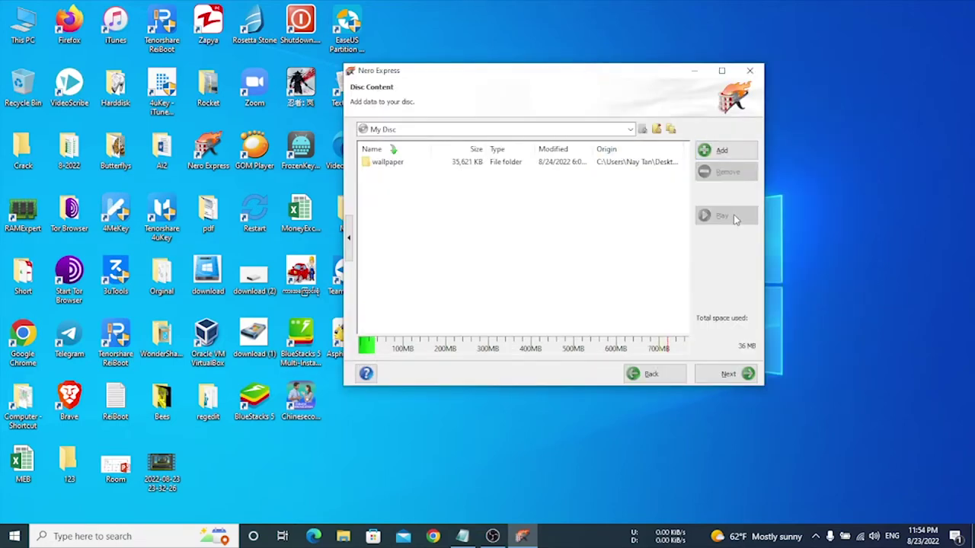
Proceed to the final burn settings and choose F: TS8XDVDS TRANSCEND [CD-R/RW] as the current recorder.
{"action": "left_click", "coordinate": [726, 380]}
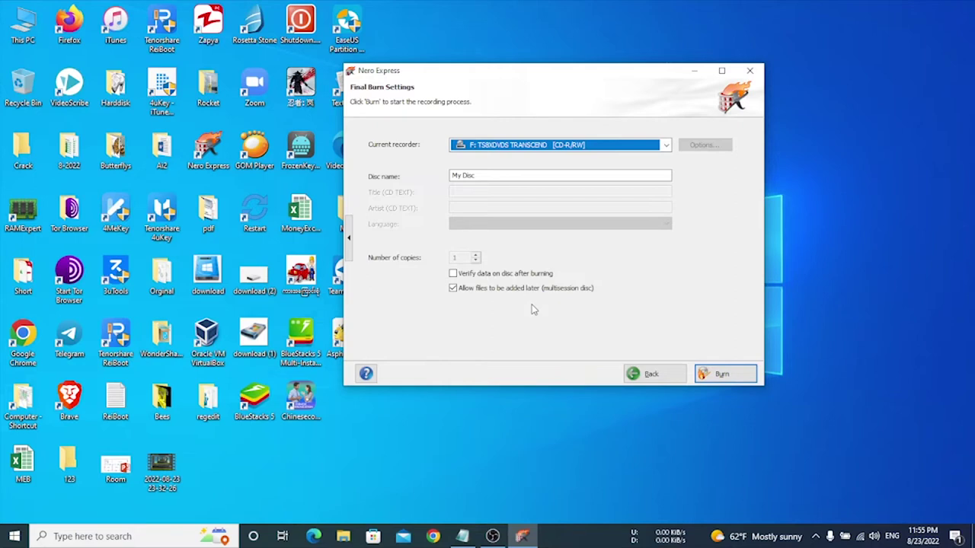
{"action": "left_click", "coordinate": [487, 146]}
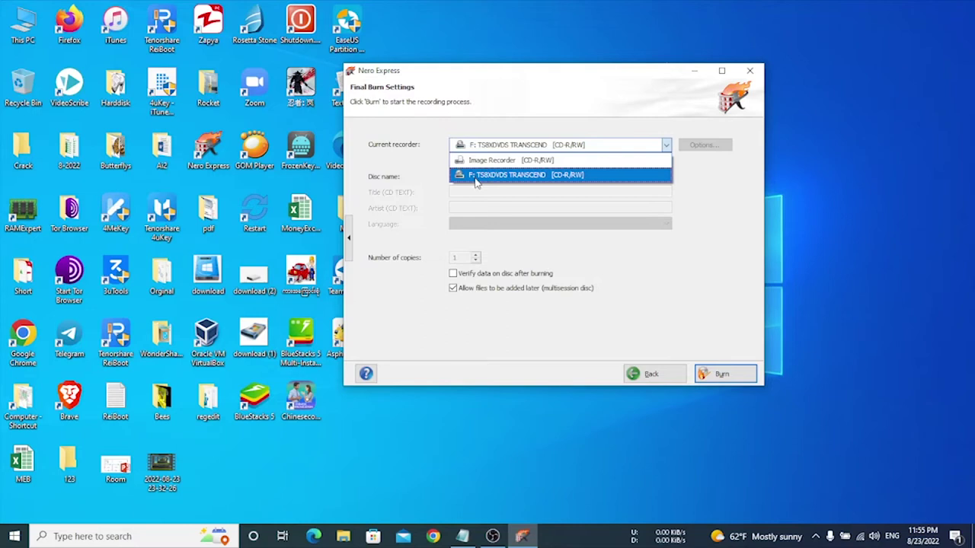
{"action": "left_click", "coordinate": [568, 177]}
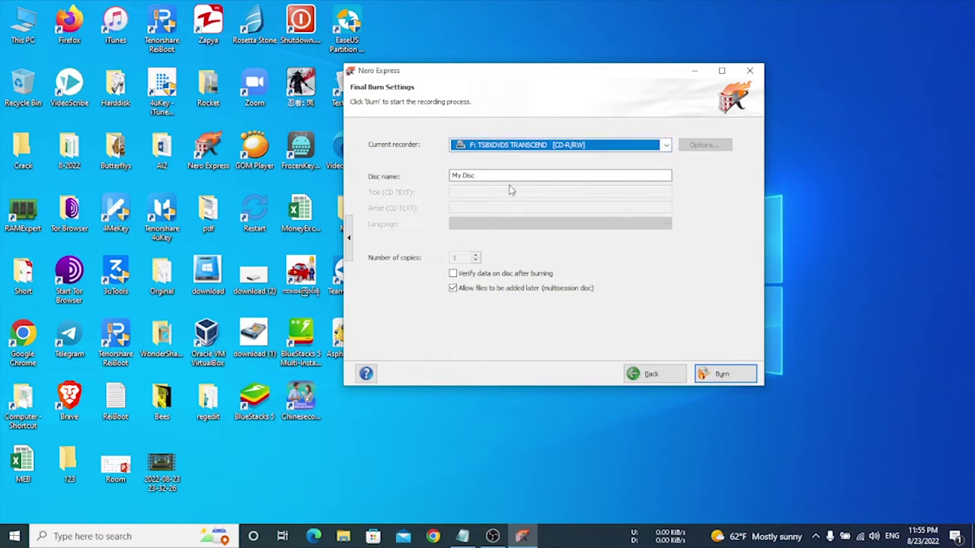
Turn off the option that allows files to be added later (multisession disc).
{"action": "left_click_drag", "start_coordinate": [502, 175], "coordinate": [441, 176]}
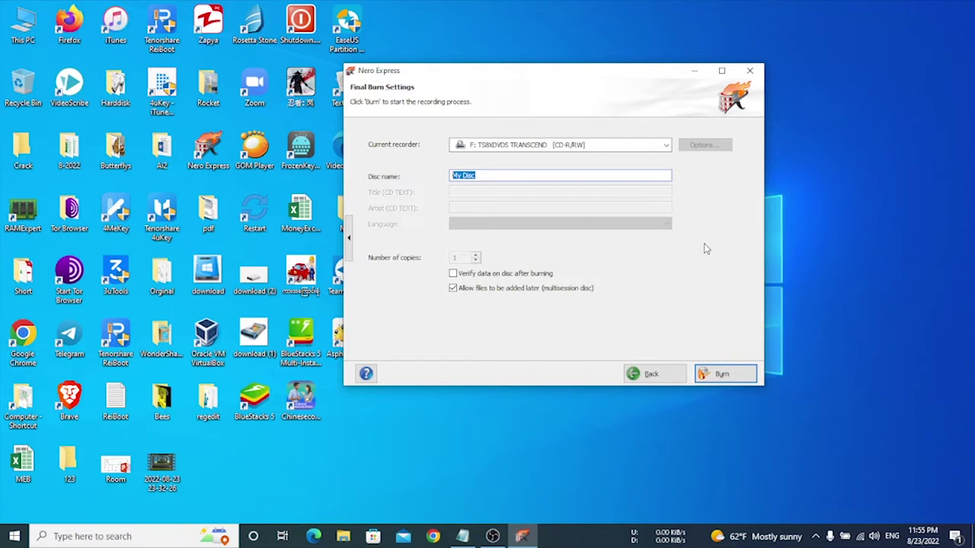
{"action": "left_click_drag", "start_coordinate": [534, 74], "coordinate": [490, 79]}
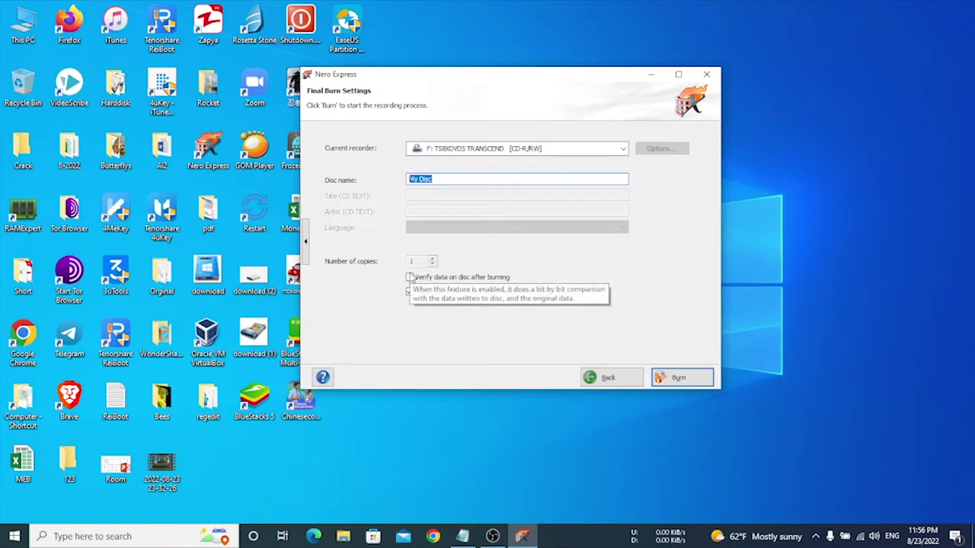
{"action": "key", "text": "Tab"}
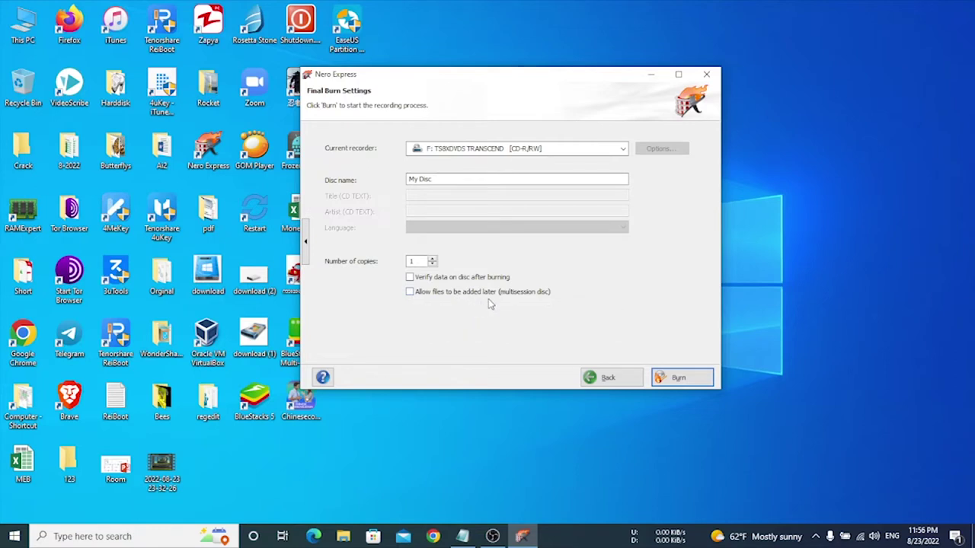
{"action": "left_click", "coordinate": [411, 293]}
{"action": "left_click", "coordinate": [410, 293]}
Set the disc name to wallpaper.
{"action": "left_click_drag", "start_coordinate": [438, 179], "coordinate": [395, 178]}
{"action": "type", "text": "a"}
{"action": "key", "text": "BackSpace"}
Show the additional burn settings and review the available writing speeds, keeping 24x (3,600 KB/s).
{"action": "left_click", "coordinate": [304, 242]}
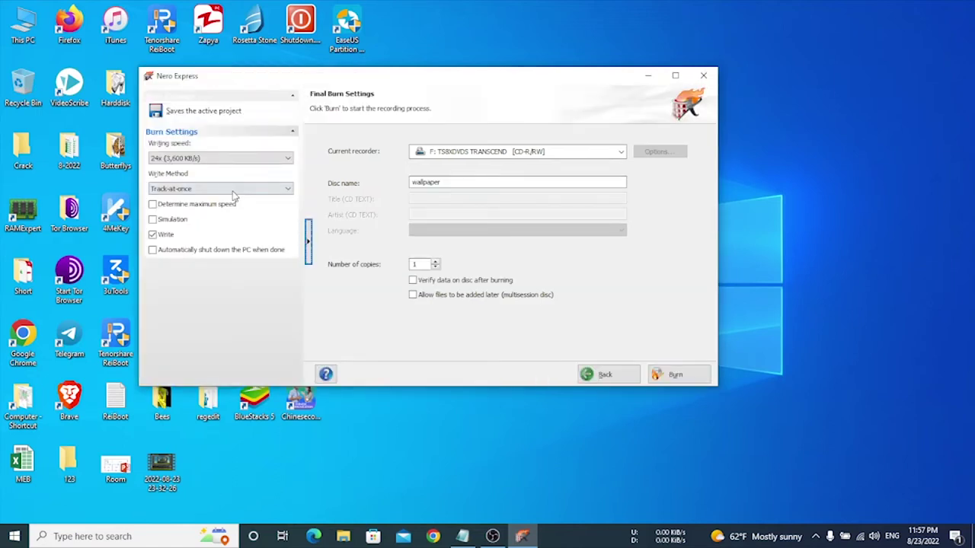
{"action": "left_click", "coordinate": [222, 159]}
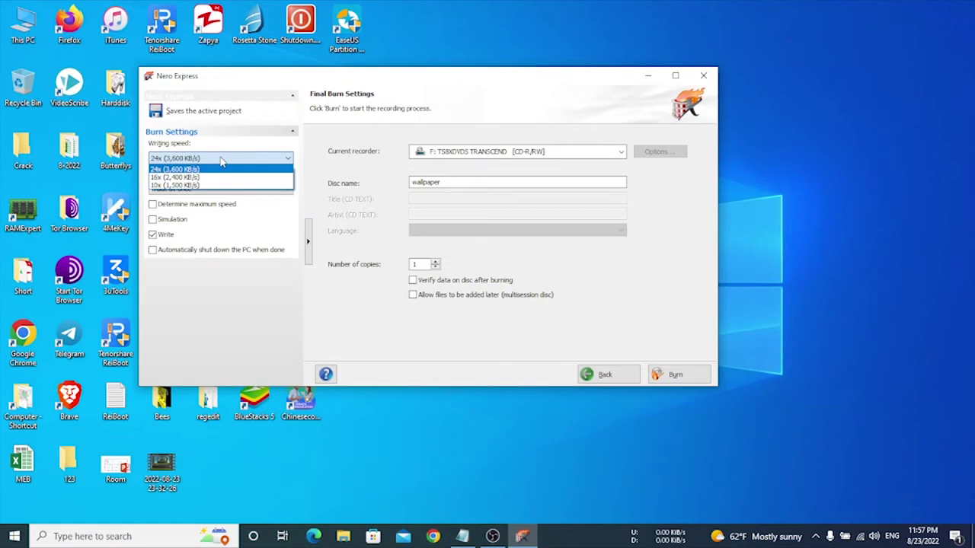
{"action": "left_click", "coordinate": [221, 160]}
{"action": "left_click", "coordinate": [222, 160]}
{"action": "left_click", "coordinate": [221, 160]}
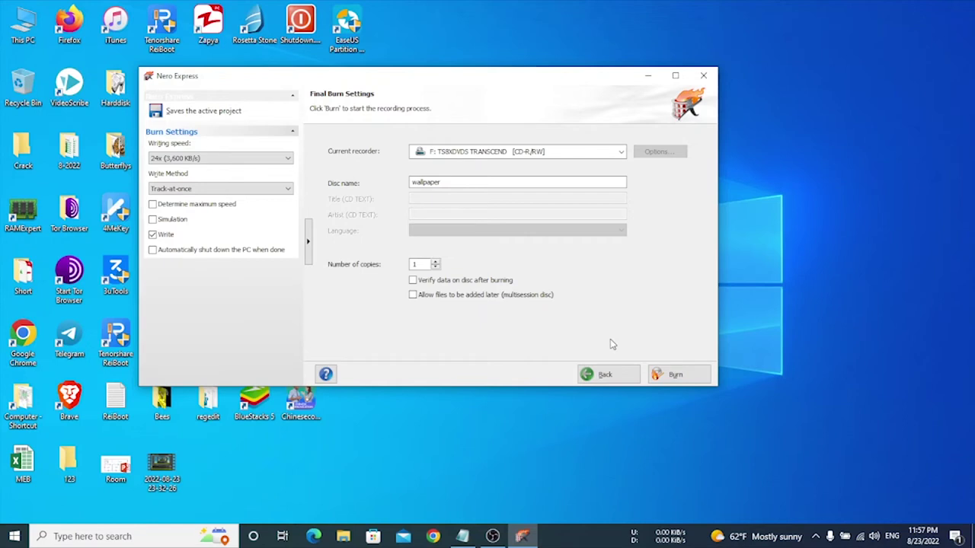
Burn the disc and close Nero Express without saving the project.
{"action": "left_click", "coordinate": [677, 374]}
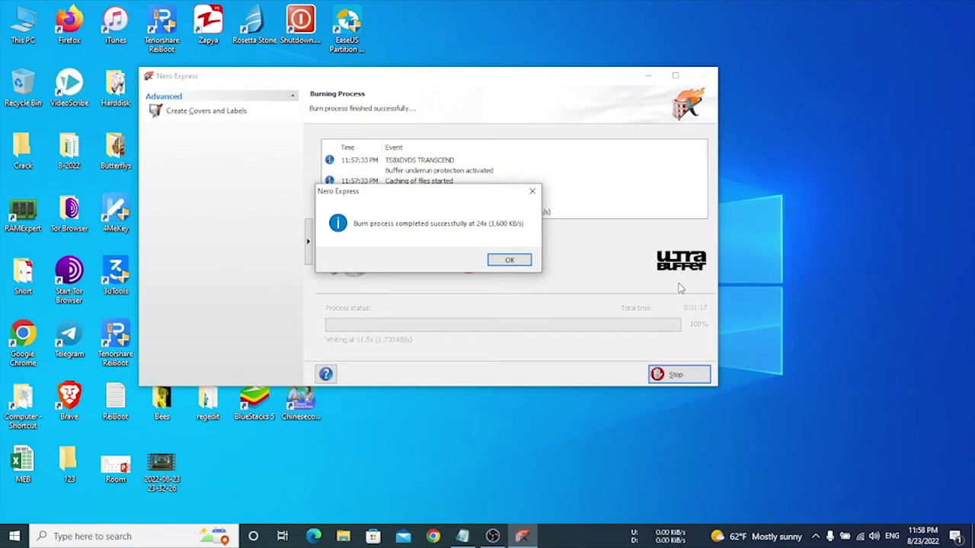
{"action": "left_click", "coordinate": [507, 263]}
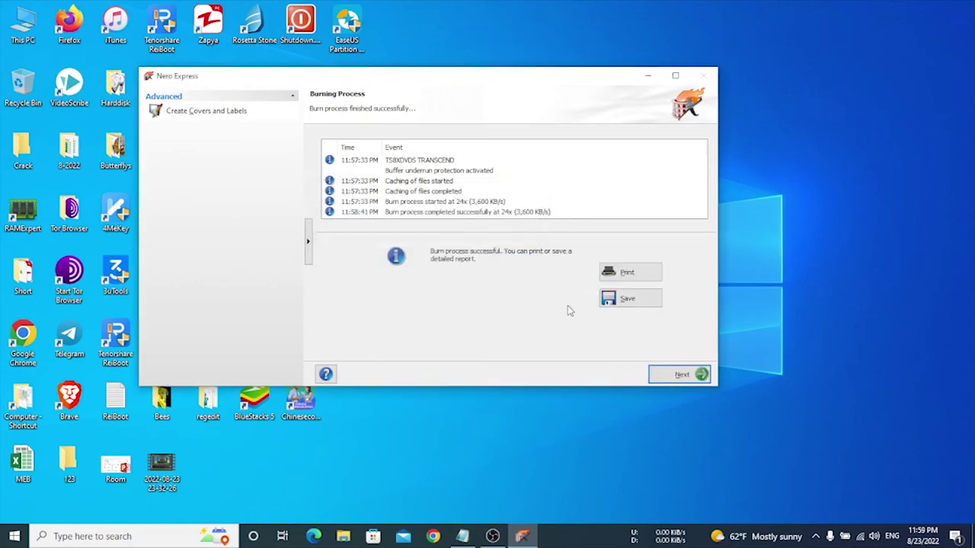
{"action": "left_click", "coordinate": [681, 376]}
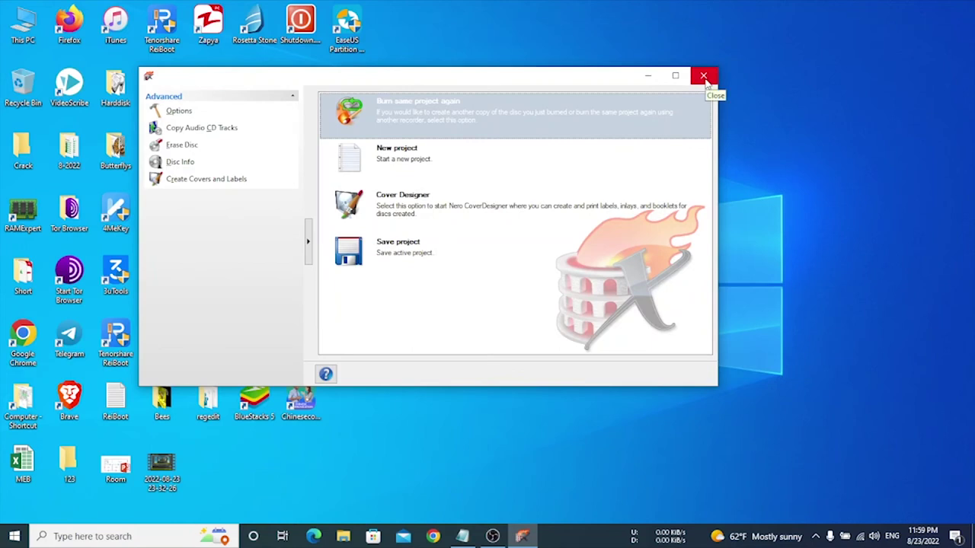
{"action": "left_click", "coordinate": [703, 76]}
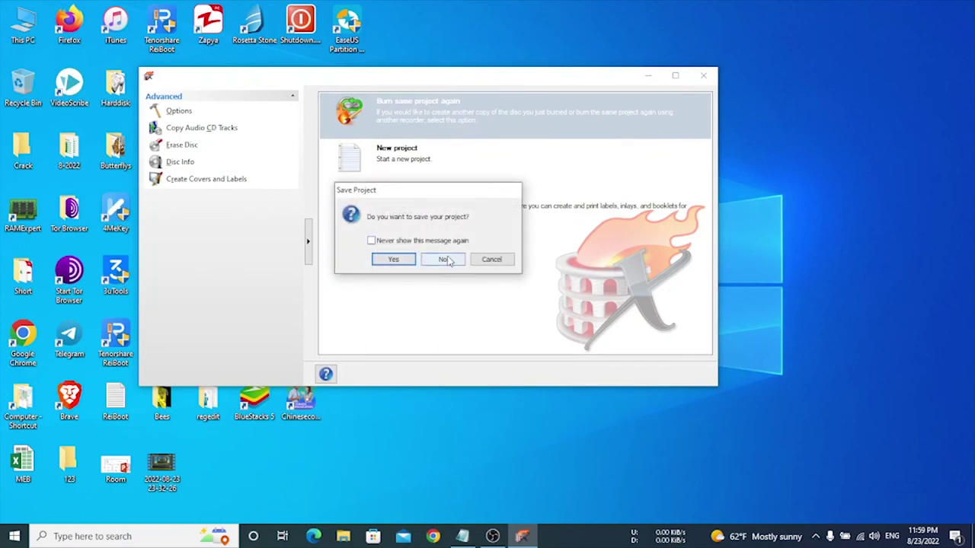
{"action": "left_click", "coordinate": [443, 260]}
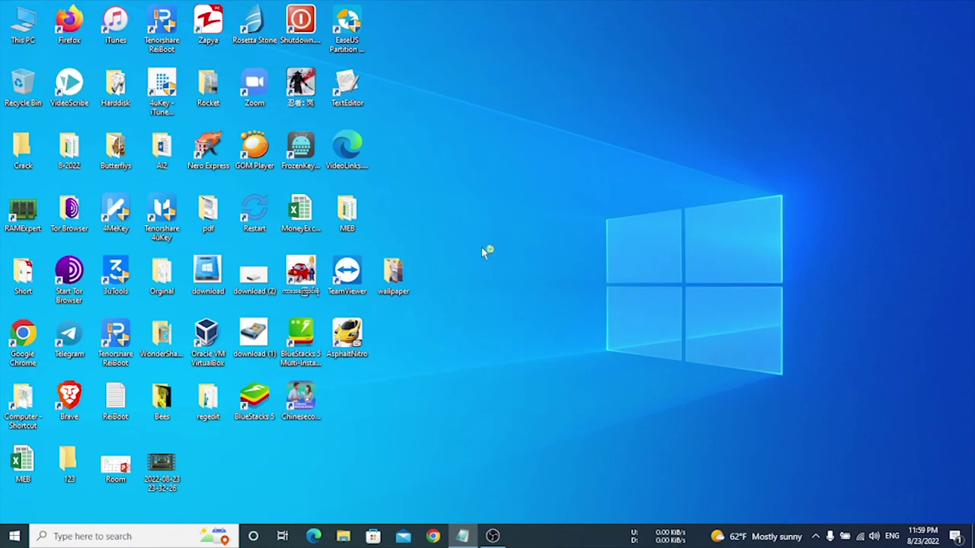
Open This PC in a taller File Explorer window and close the separate disc window.
{"action": "double_click", "coordinate": [15, 34]}
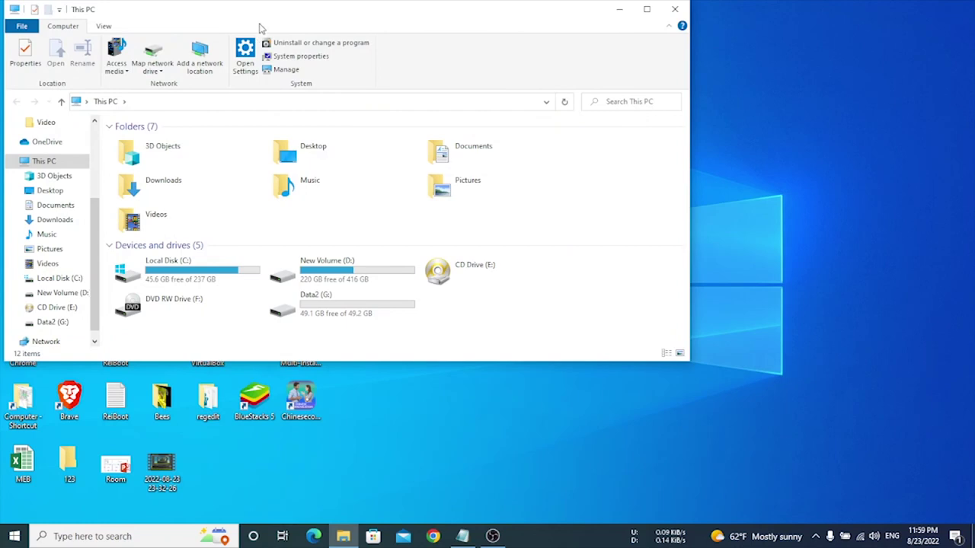
{"action": "left_click_drag", "start_coordinate": [310, 1], "coordinate": [490, 61]}
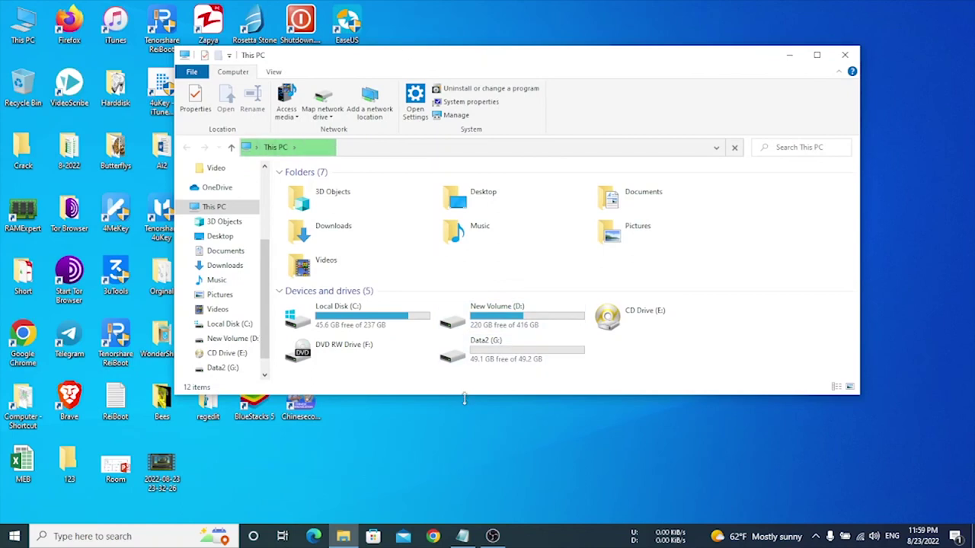
{"action": "left_click_drag", "start_coordinate": [464, 397], "coordinate": [477, 474]}
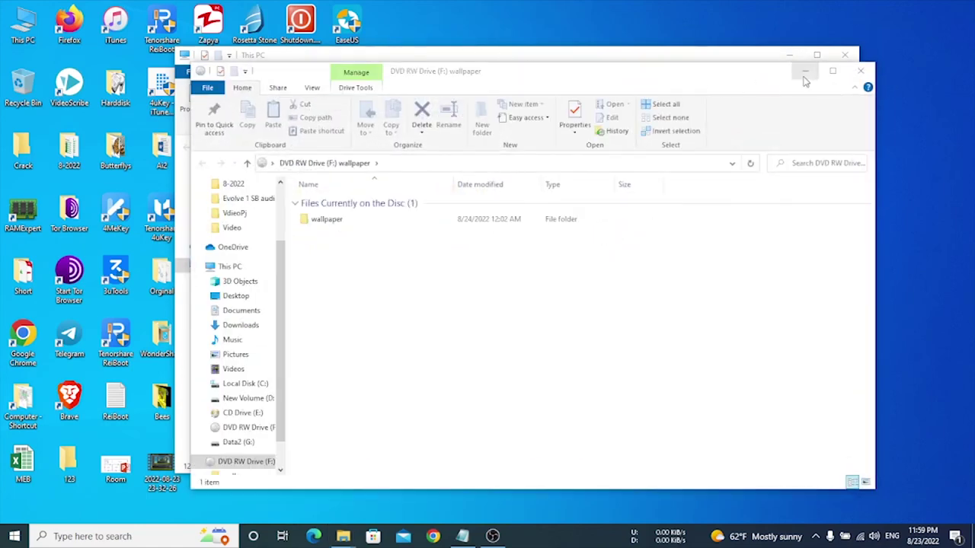
{"action": "left_click", "coordinate": [861, 72]}
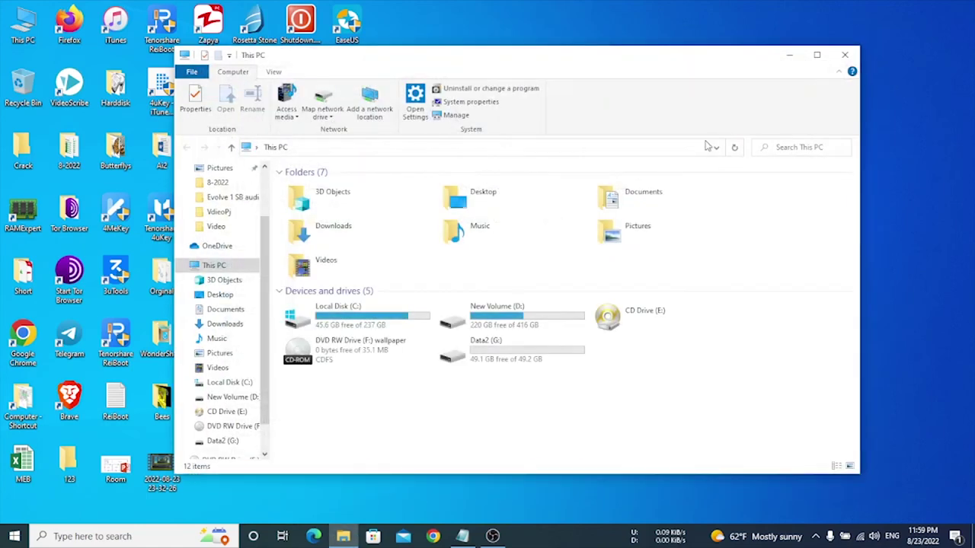
Open the wallpaper folder on DVD RW Drive (F:) and view its pictures as large thumbnails.
{"action": "double_click", "coordinate": [385, 350]}
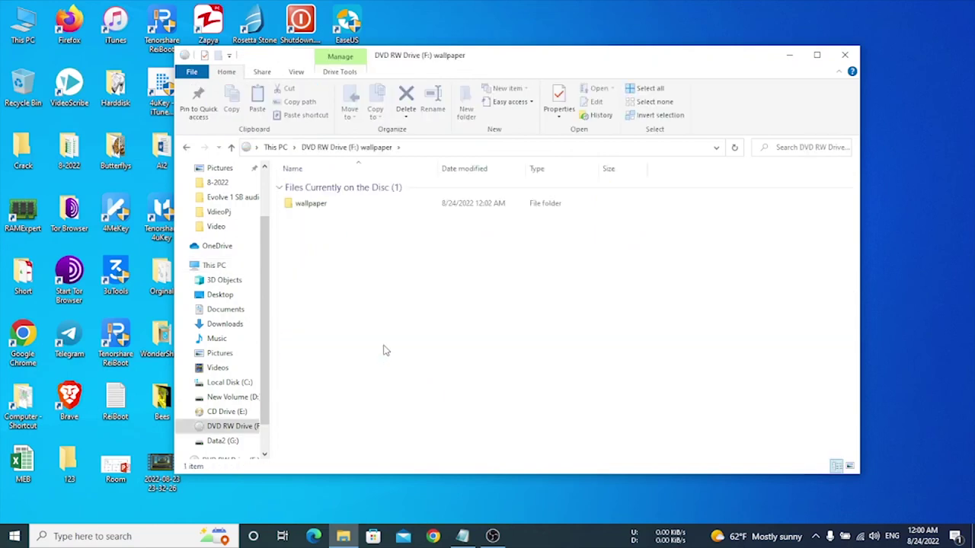
{"action": "double_click", "coordinate": [319, 208]}
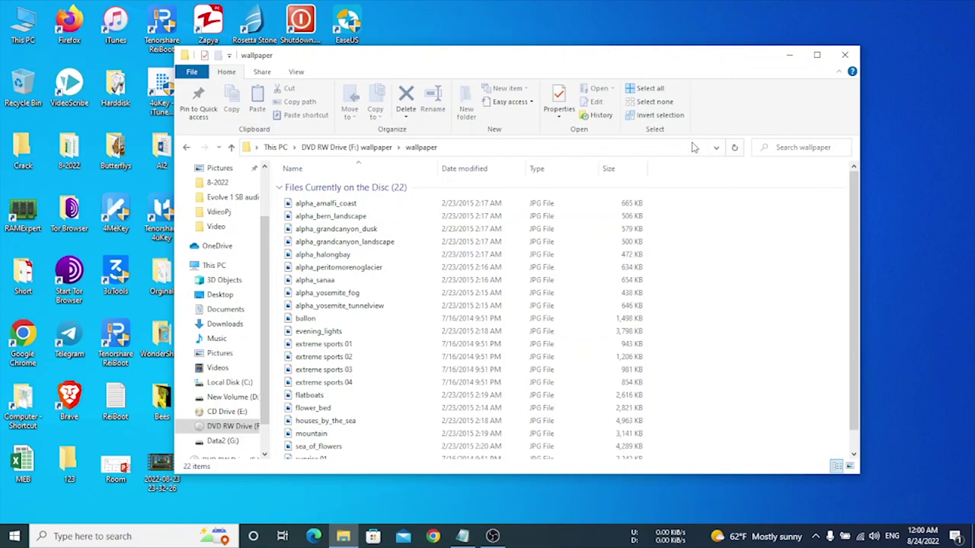
{"action": "left_click", "coordinate": [850, 466]}
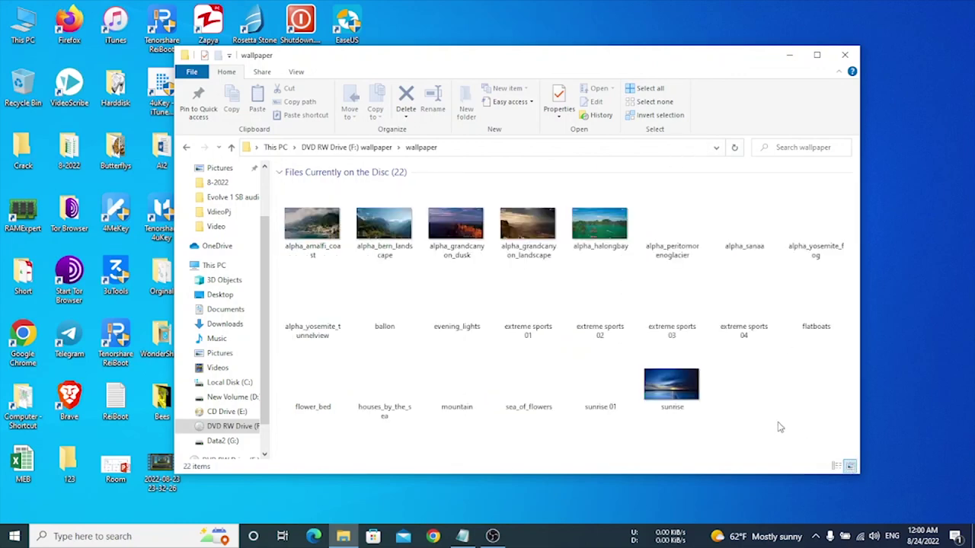